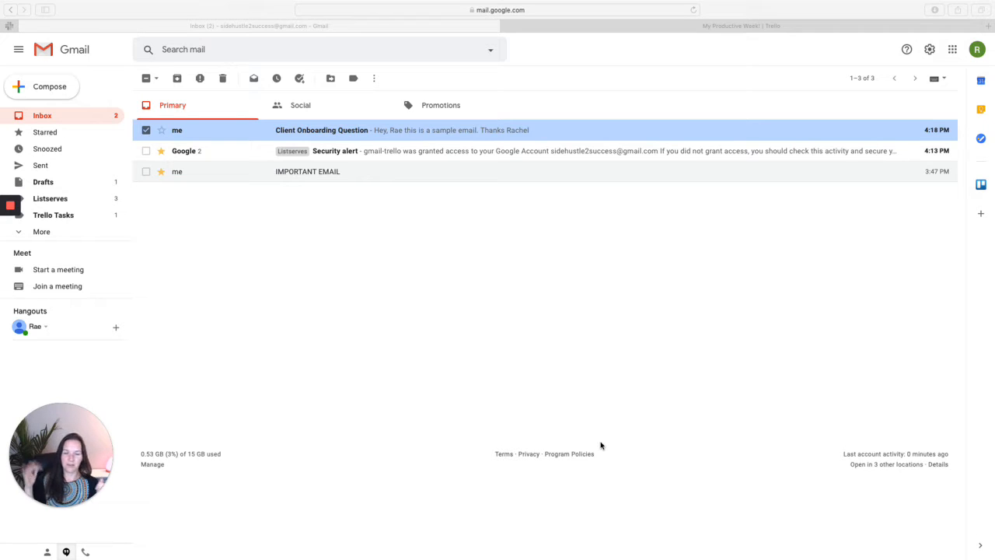
Deselect the Client Onboarding Question email and look over the My Productive Week! board in Trello before returning to Gmail
{"action": "left_click", "coordinate": [148, 134]}
{"action": "left_click", "coordinate": [147, 131]}
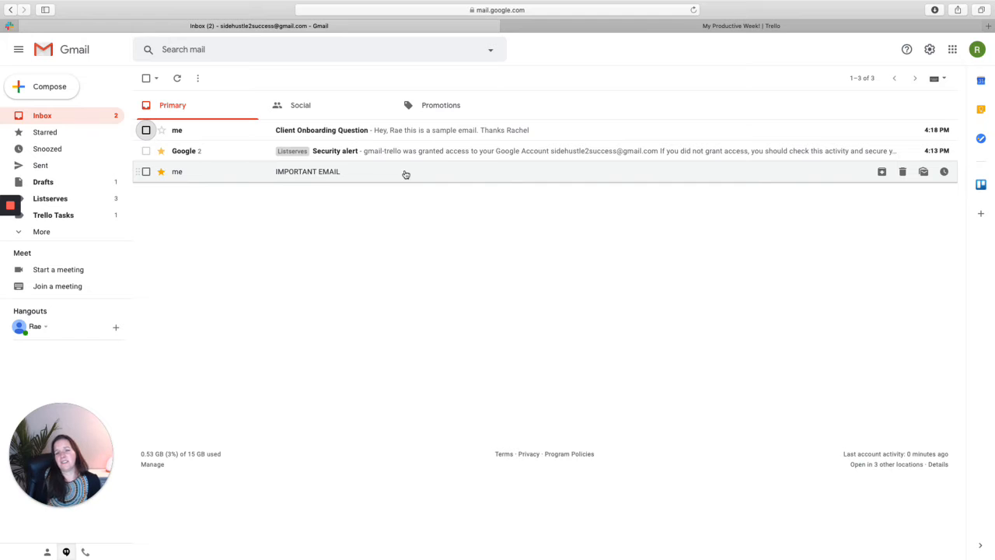
{"action": "left_click", "coordinate": [707, 27]}
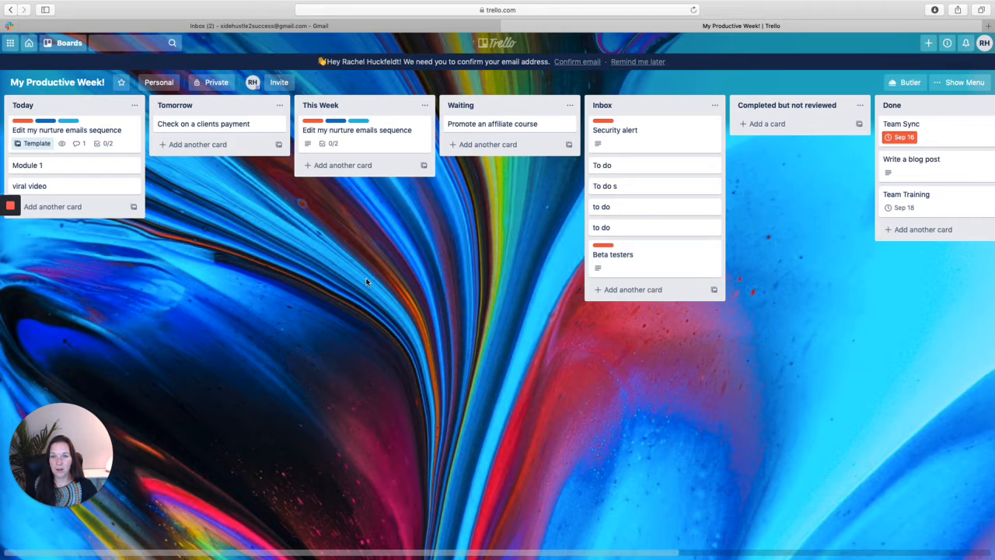
{"action": "left_click", "coordinate": [372, 32]}
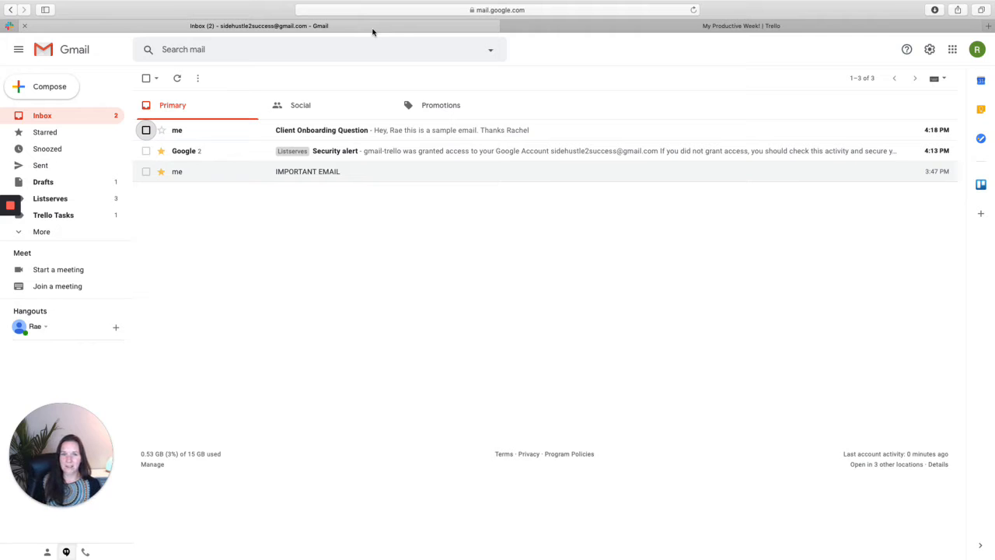
{"action": "left_click", "coordinate": [547, 28]}
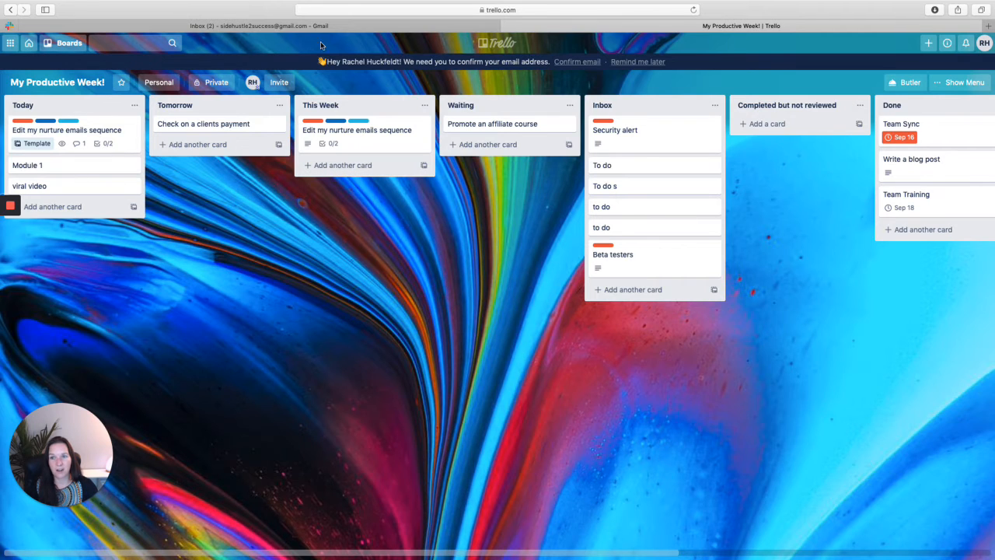
{"action": "left_click", "coordinate": [430, 29]}
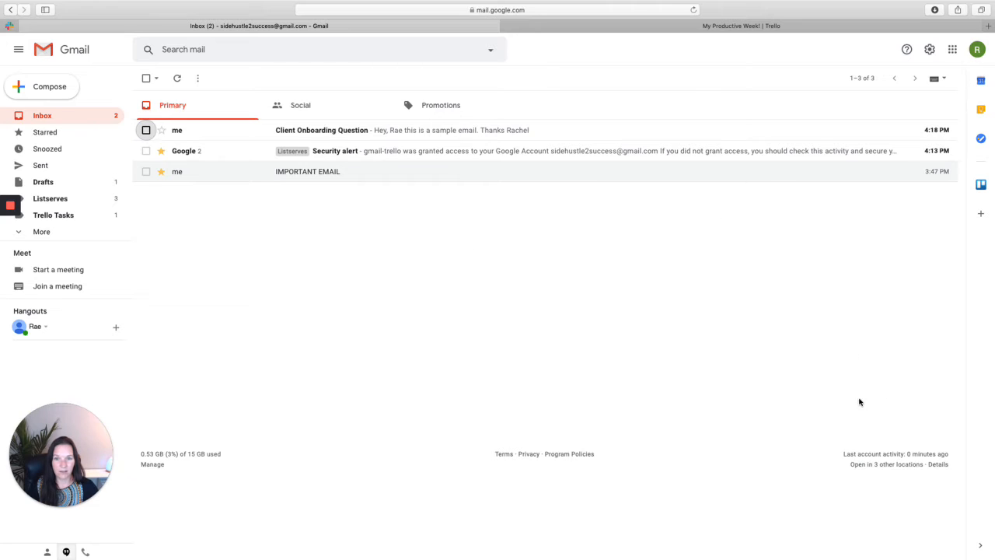
Look up the Trello for Gmail add-on in the G Suite Marketplace and close the marketplace
{"action": "left_click", "coordinate": [981, 216]}
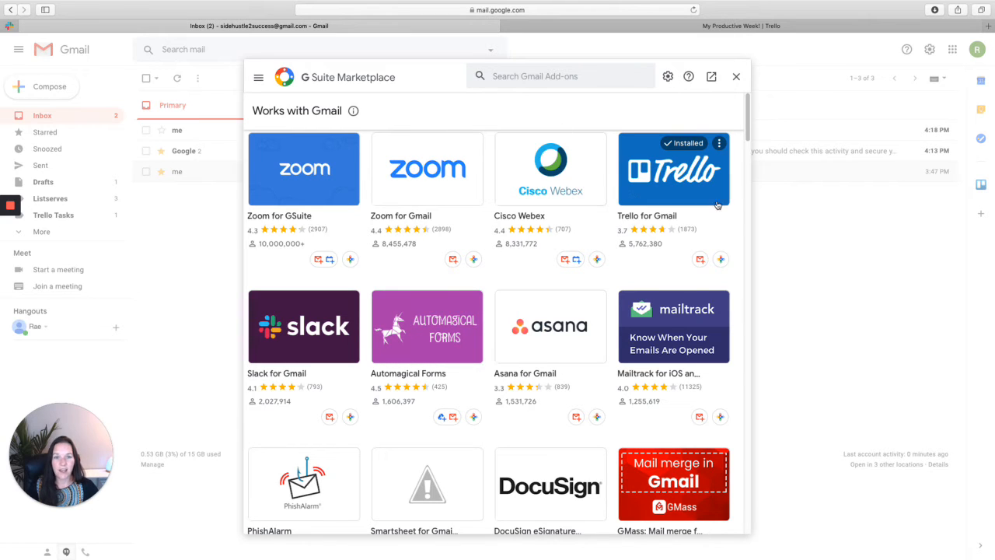
{"action": "left_click", "coordinate": [553, 76]}
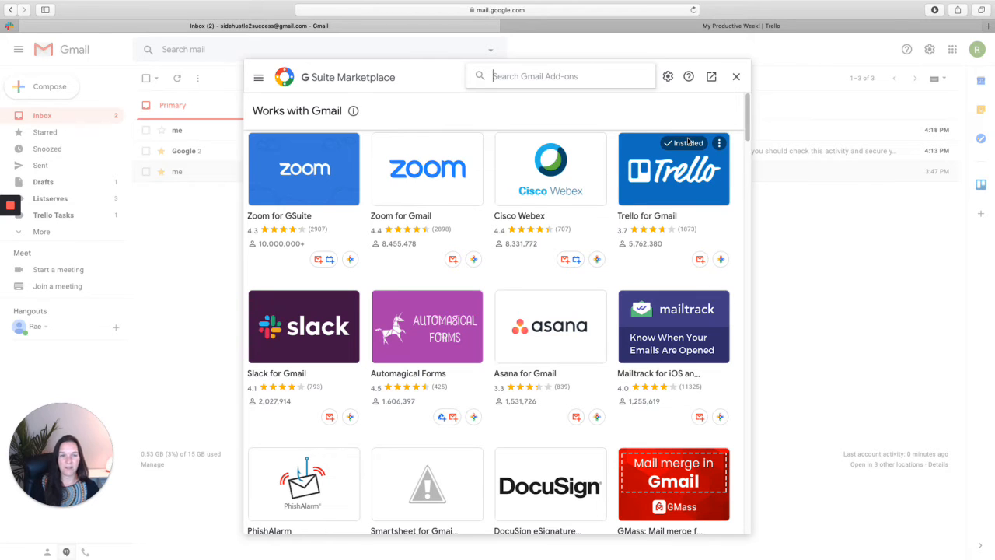
{"action": "left_click", "coordinate": [734, 81]}
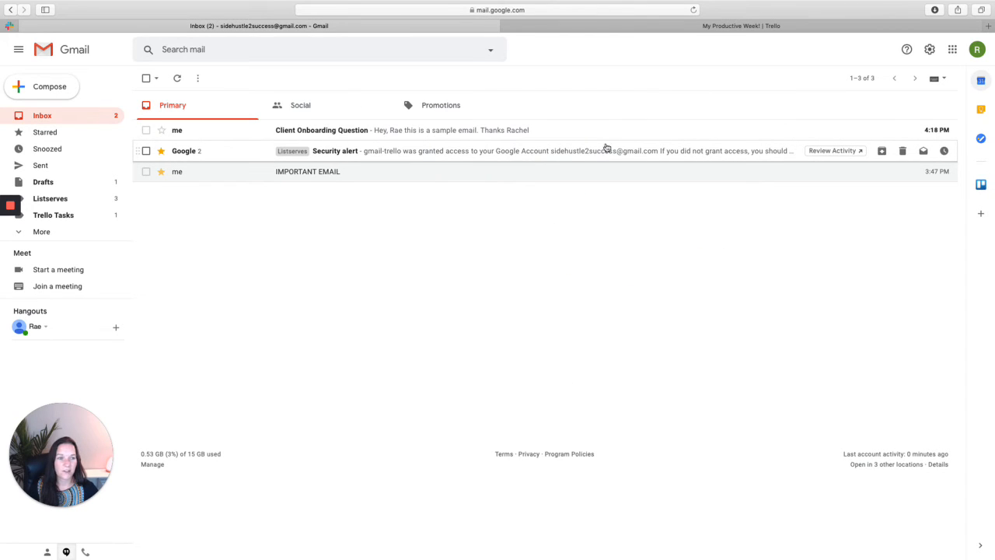
Open the Client Onboarding Question email with the Trello add-on showing beside it
{"action": "left_click", "coordinate": [982, 189]}
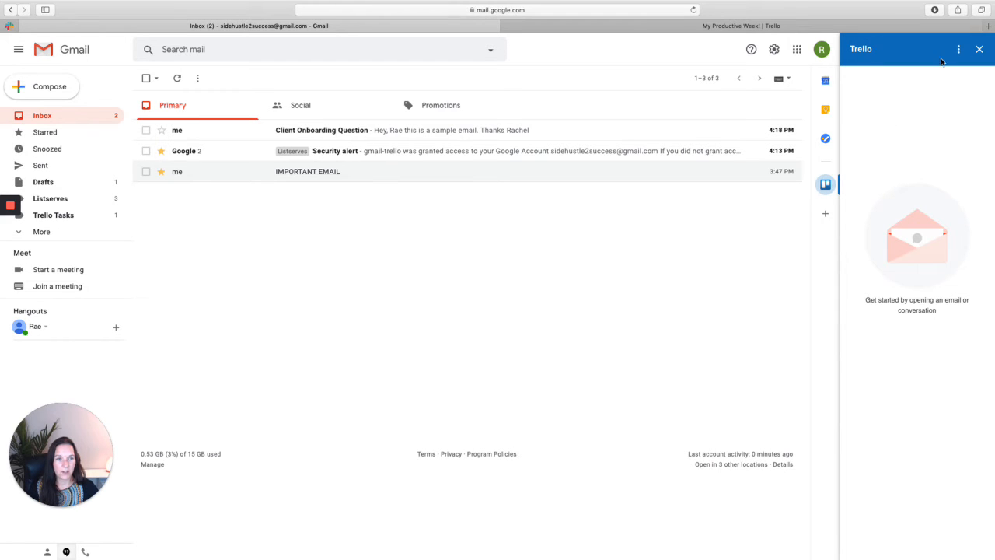
{"action": "left_click", "coordinate": [979, 49]}
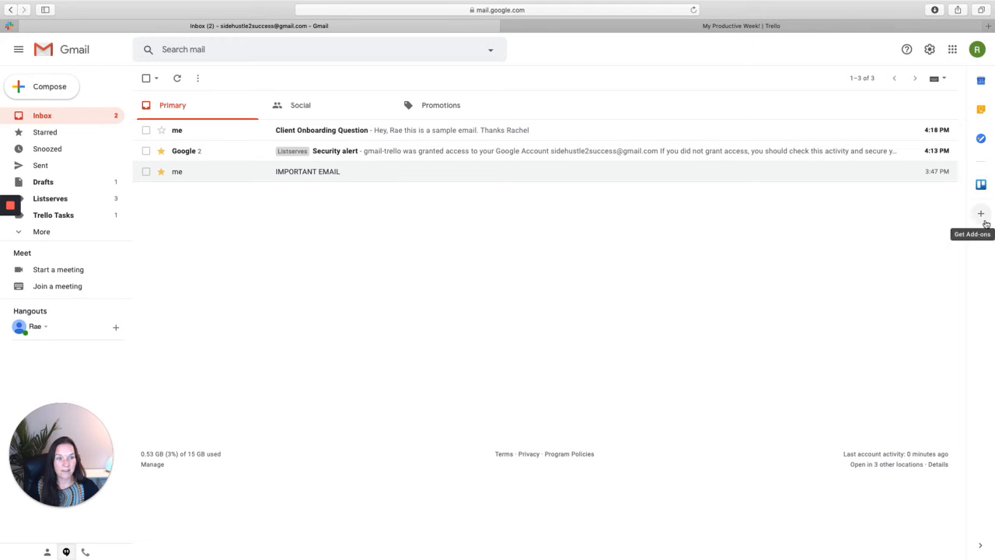
{"action": "left_click", "coordinate": [982, 188]}
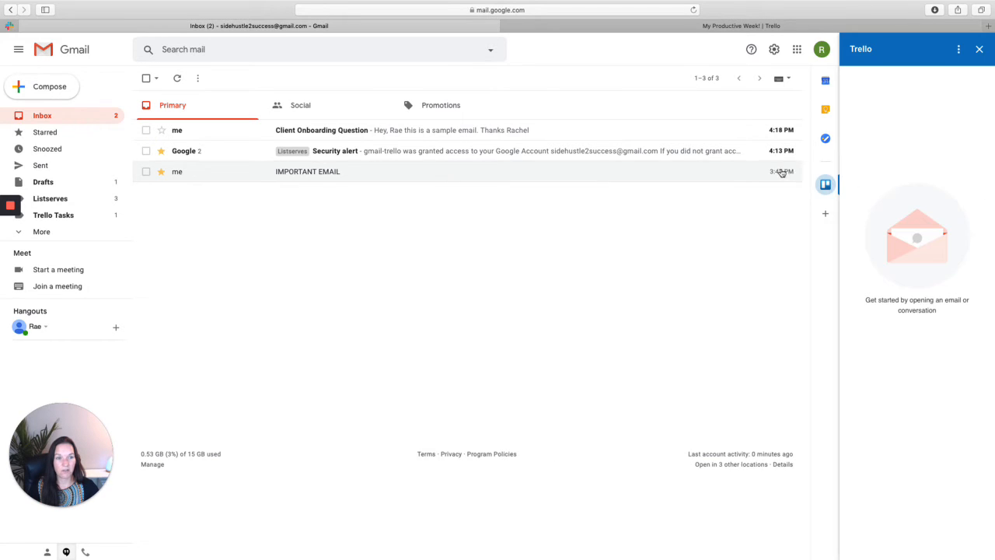
{"action": "left_click", "coordinate": [328, 134]}
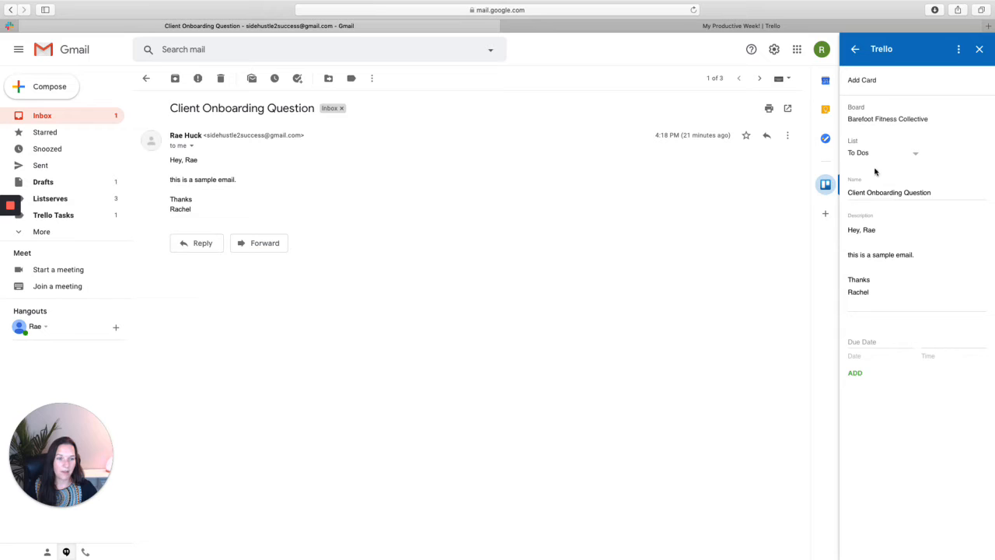
Set the new Trello card's board to My Productive Week! and its list to Inbox
{"action": "left_click", "coordinate": [884, 121]}
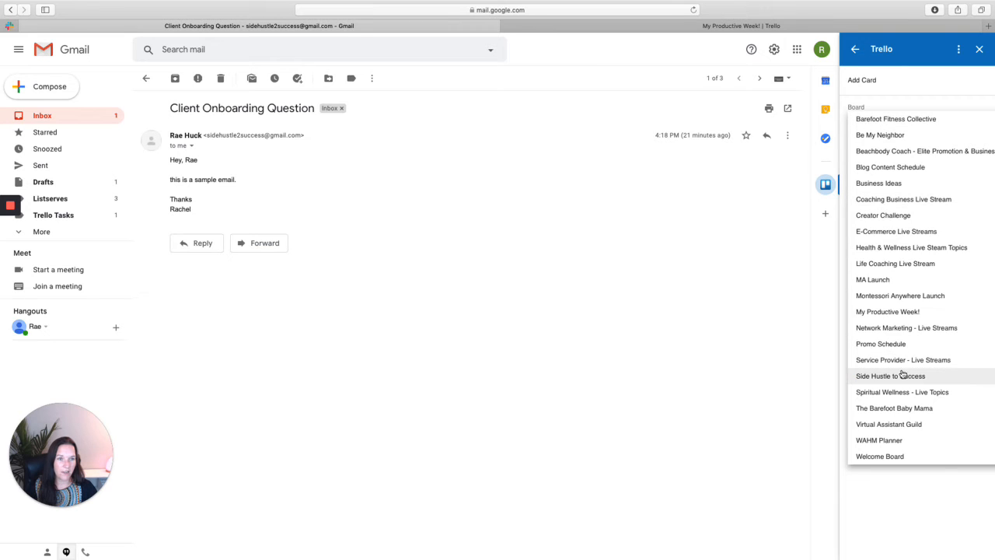
{"action": "left_click", "coordinate": [894, 312]}
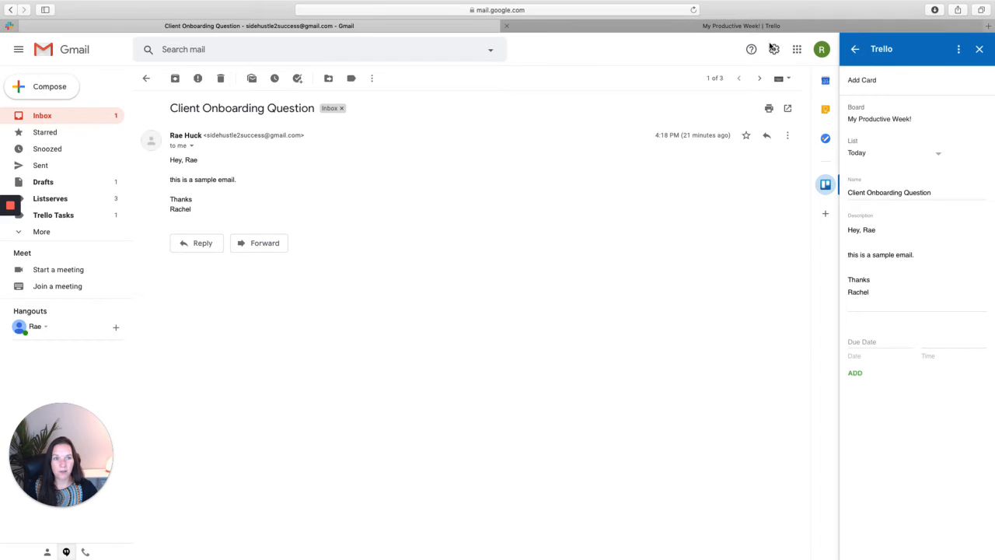
{"action": "left_click", "coordinate": [938, 155]}
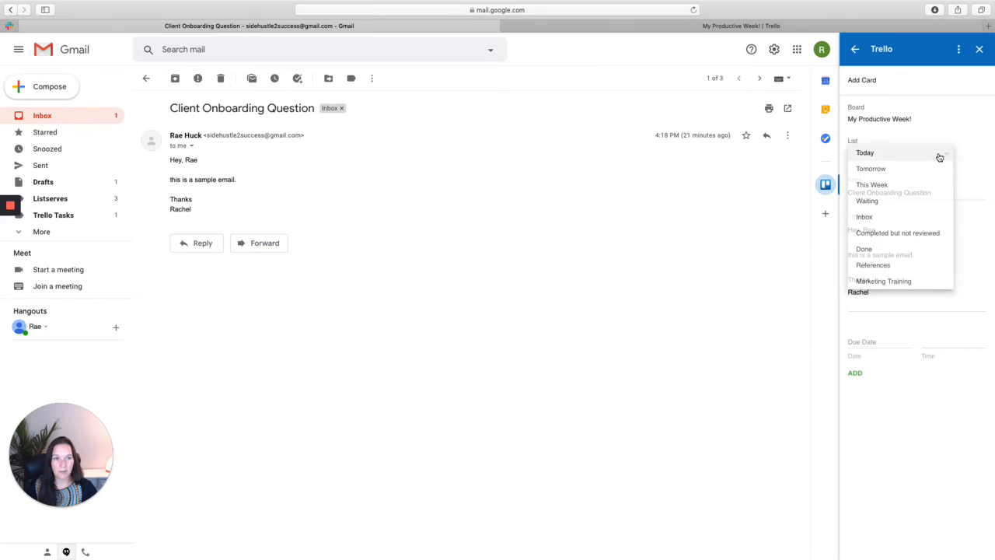
{"action": "left_click", "coordinate": [929, 221]}
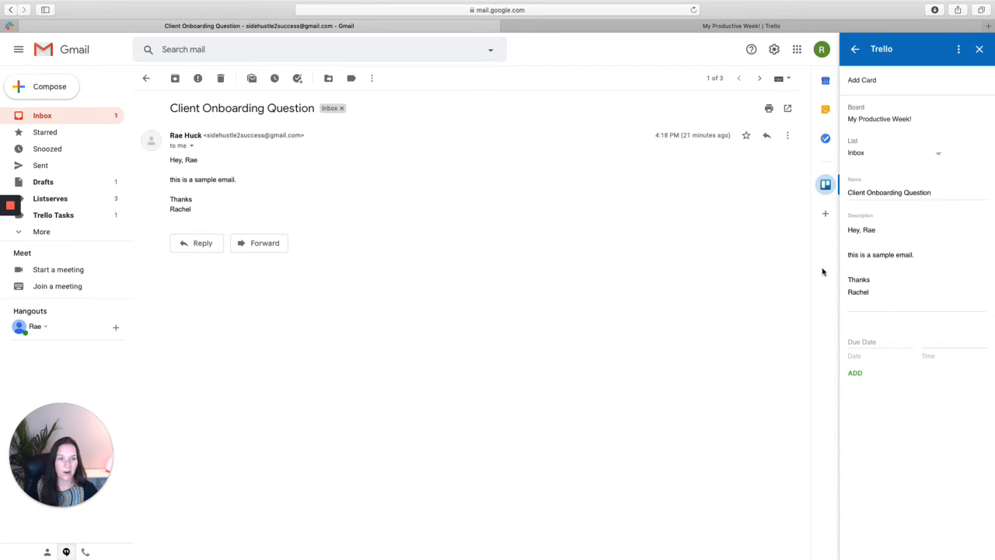
Switch to the Trello board and view the existing to-do cards in the Inbox list
{"action": "left_click", "coordinate": [790, 26]}
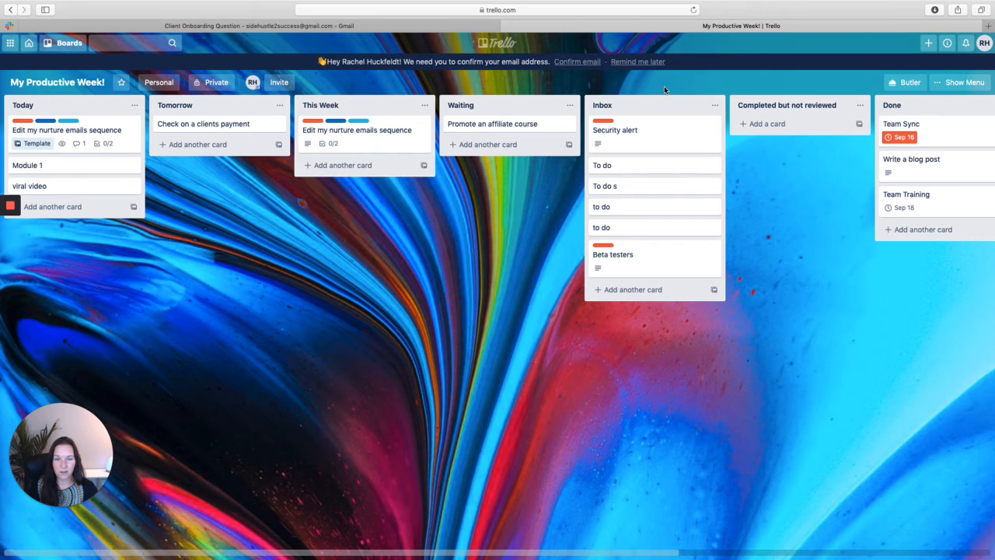
{"action": "left_click", "coordinate": [630, 231]}
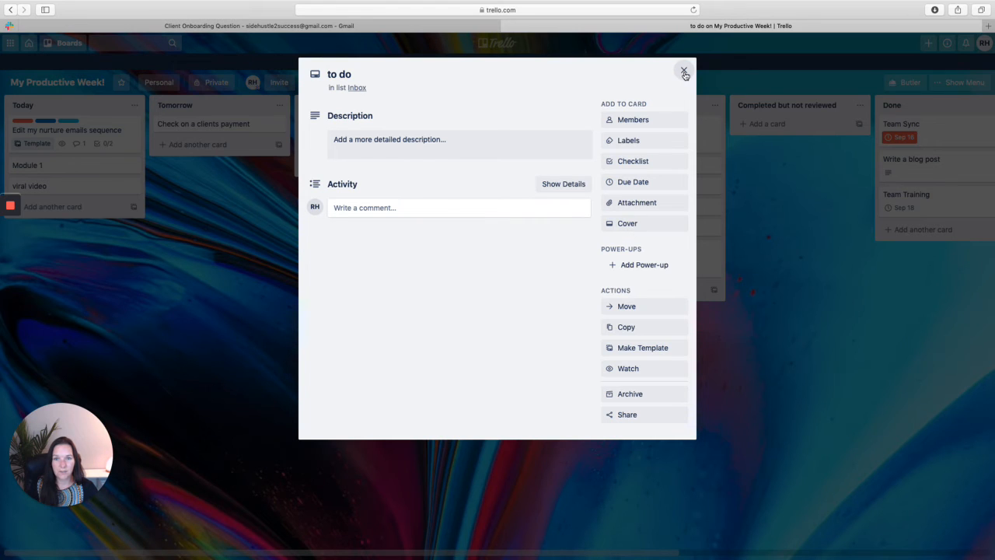
{"action": "left_click", "coordinate": [685, 73]}
{"action": "left_click", "coordinate": [658, 207]}
{"action": "left_click", "coordinate": [685, 73]}
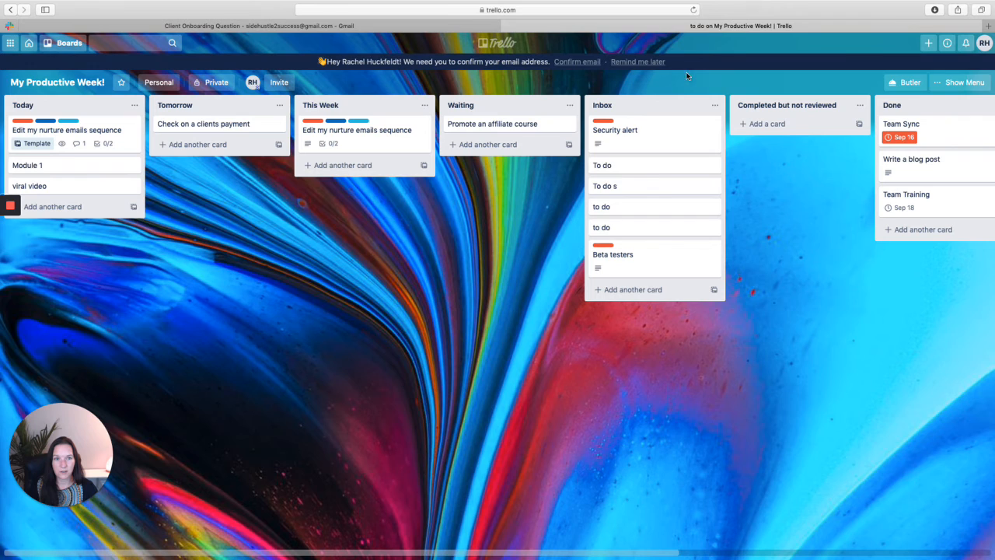
{"action": "left_click", "coordinate": [663, 188]}
{"action": "left_click", "coordinate": [682, 70]}
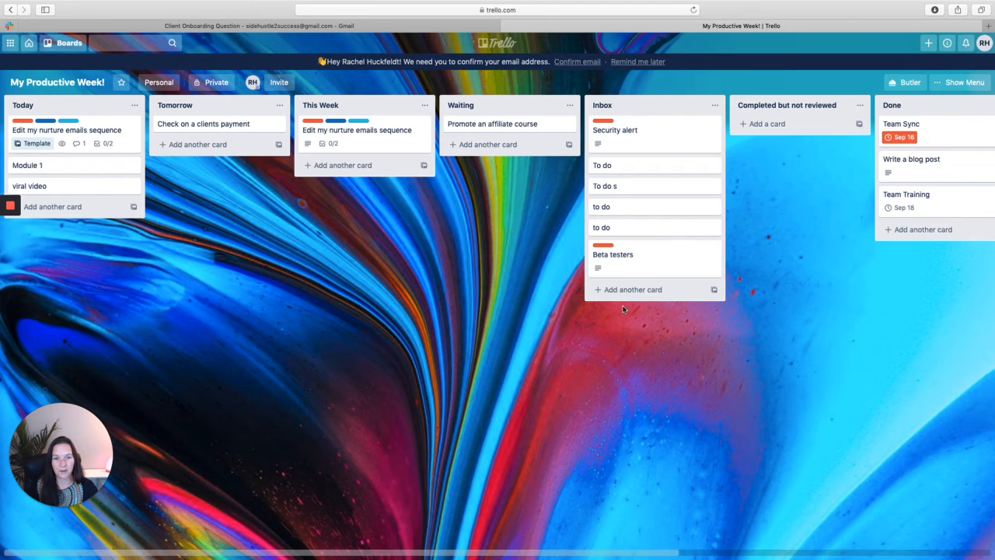
Add a card titled "To Do" to the Inbox list
{"action": "left_click", "coordinate": [626, 289]}
{"action": "type", "text": "To D"}
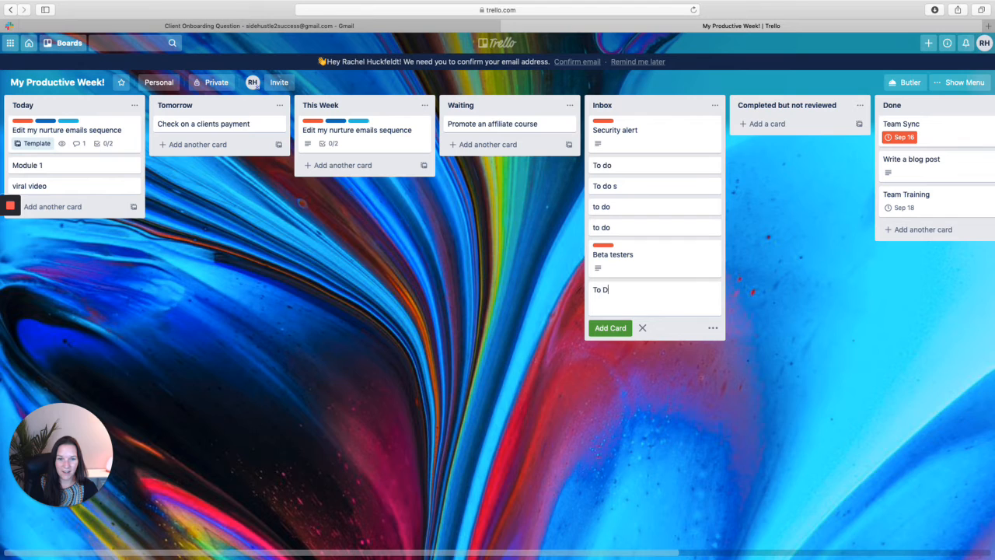
{"action": "type", "text": "o"}
{"action": "key", "text": "Return"}
{"action": "left_click", "coordinate": [459, 342]}
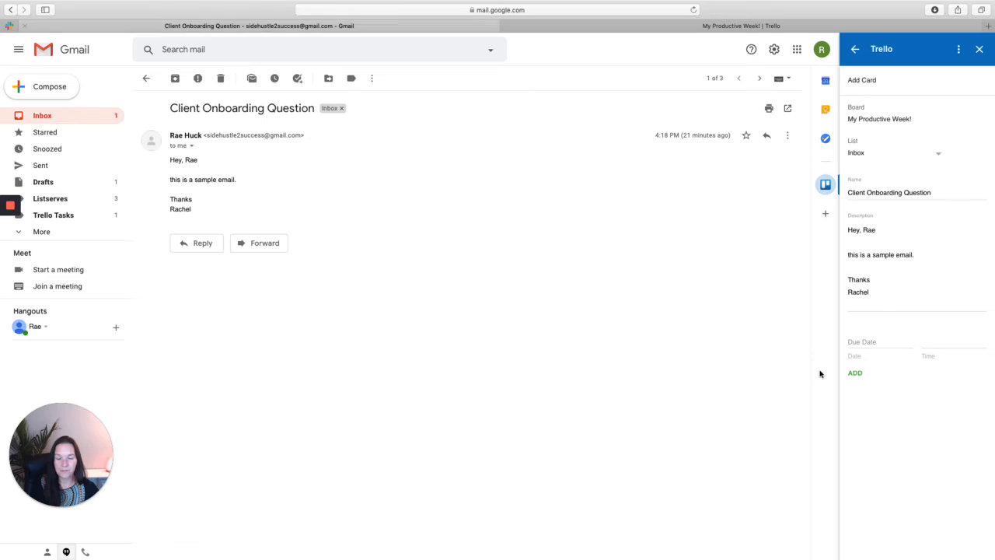
Switch to Gmail and compare the email's body text with the description in the Add Card form
{"action": "left_click", "coordinate": [259, 25]}
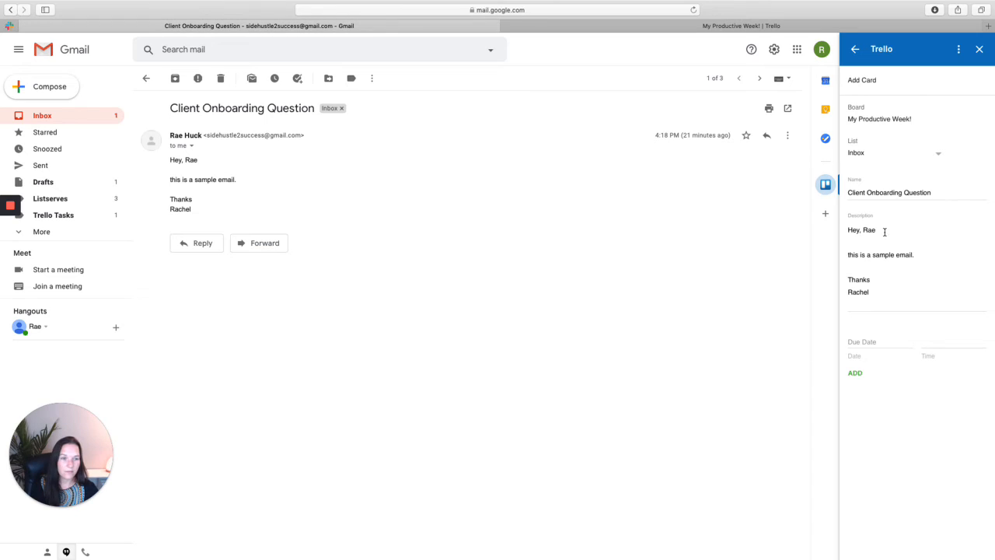
{"action": "left_click", "coordinate": [867, 262]}
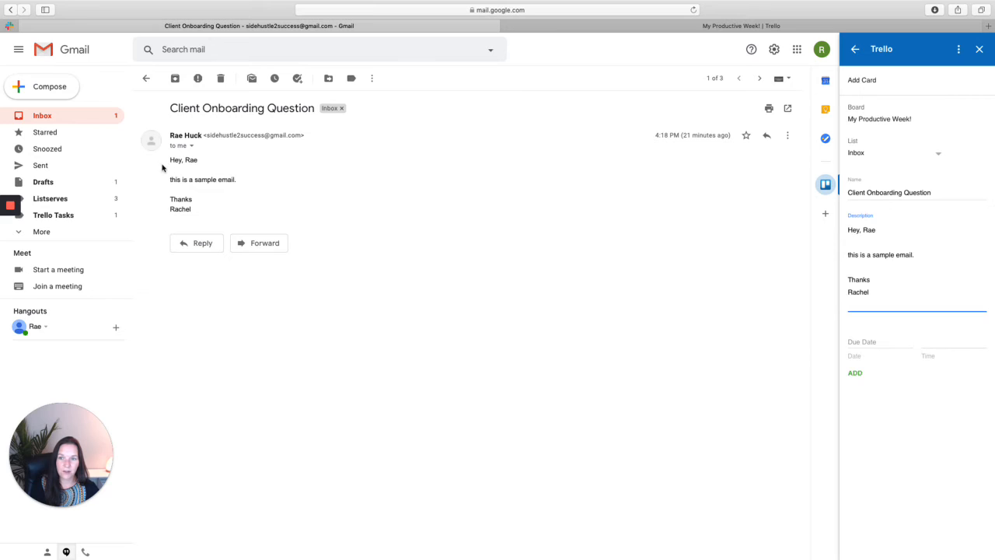
{"action": "left_click_drag", "start_coordinate": [170, 162], "coordinate": [194, 209]}
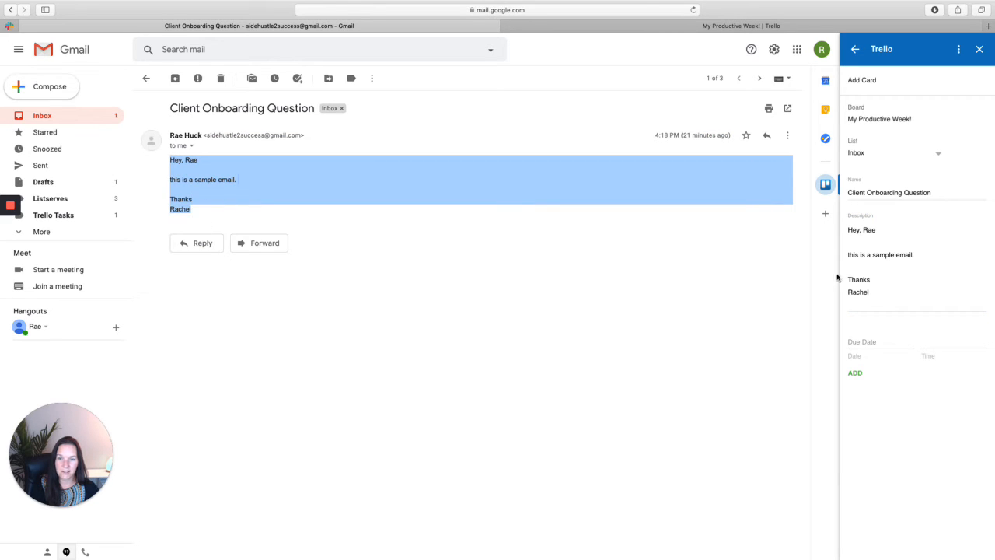
{"action": "left_click", "coordinate": [887, 259]}
Switch to Trello and save the description "Body of the email" on the new To Do card
{"action": "left_click", "coordinate": [739, 26]}
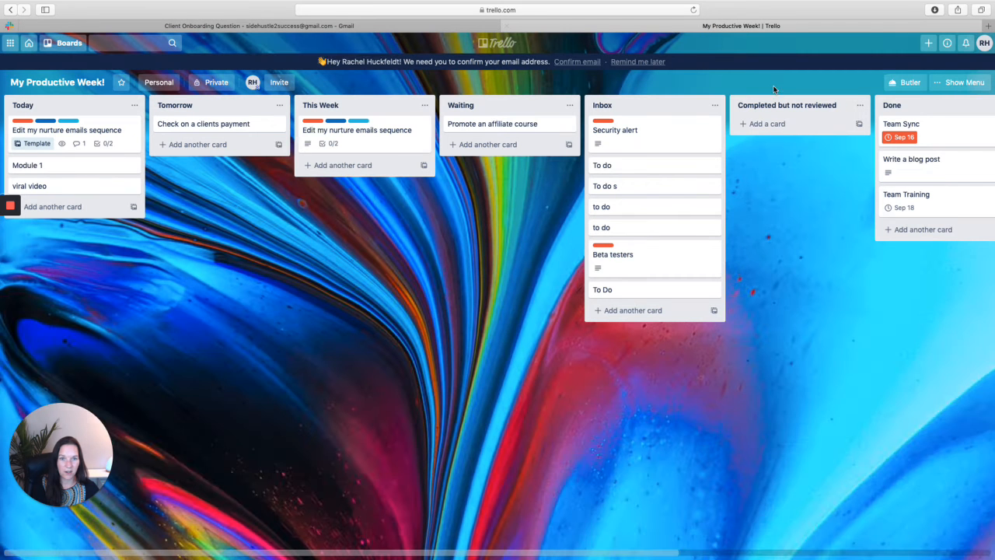
{"action": "left_click", "coordinate": [633, 295]}
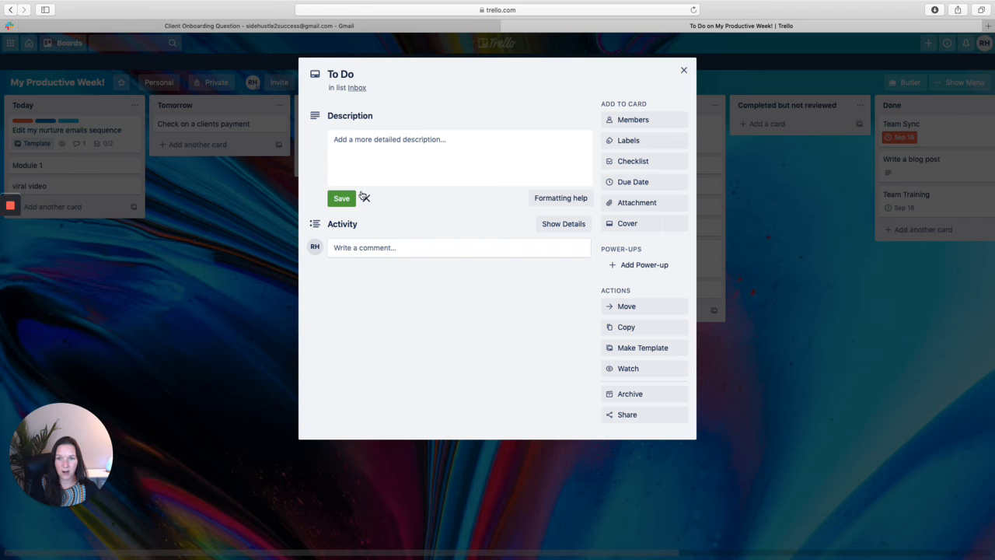
{"action": "type", "text": "Body of the email"}
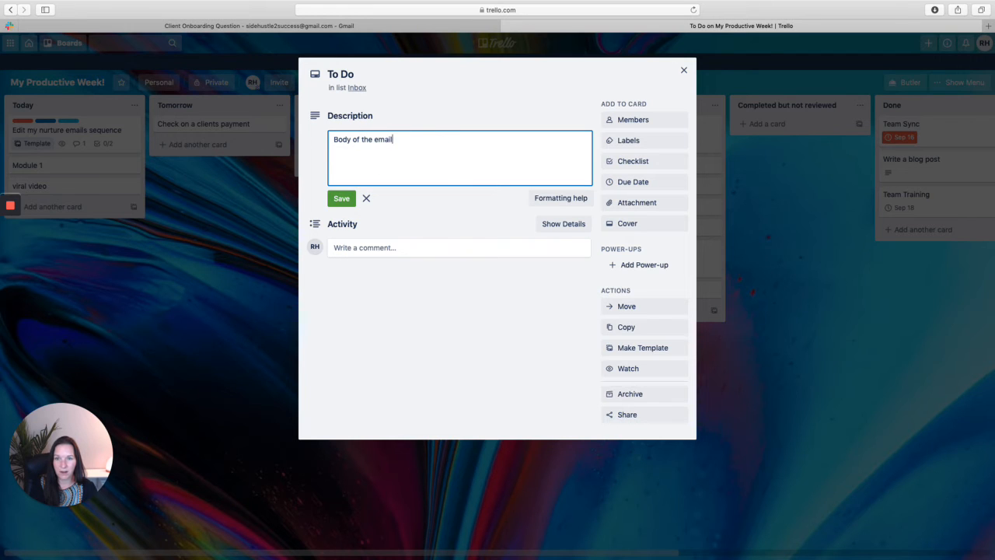
{"action": "left_click", "coordinate": [338, 200]}
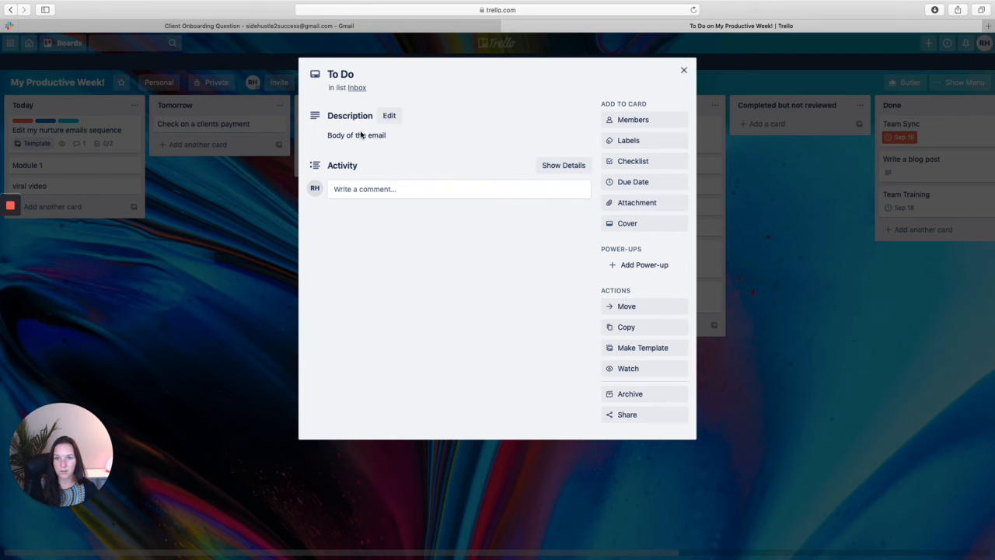
{"action": "left_click", "coordinate": [683, 70]}
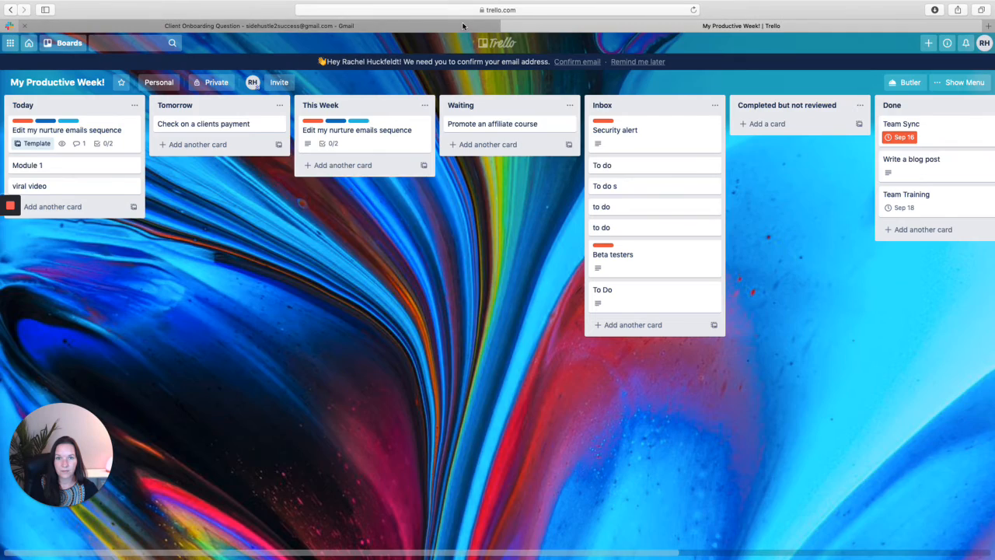
Return to Gmail, set the email card's due date to Sep 18, 2020, and add the card to Trello
{"action": "left_click", "coordinate": [467, 27]}
{"action": "left_click", "coordinate": [877, 342]}
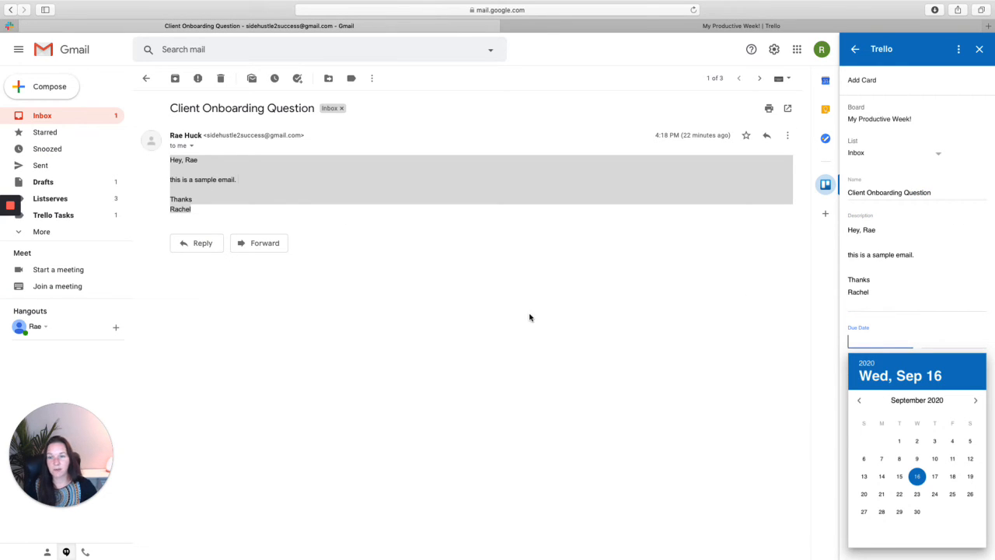
{"action": "left_click", "coordinate": [953, 476]}
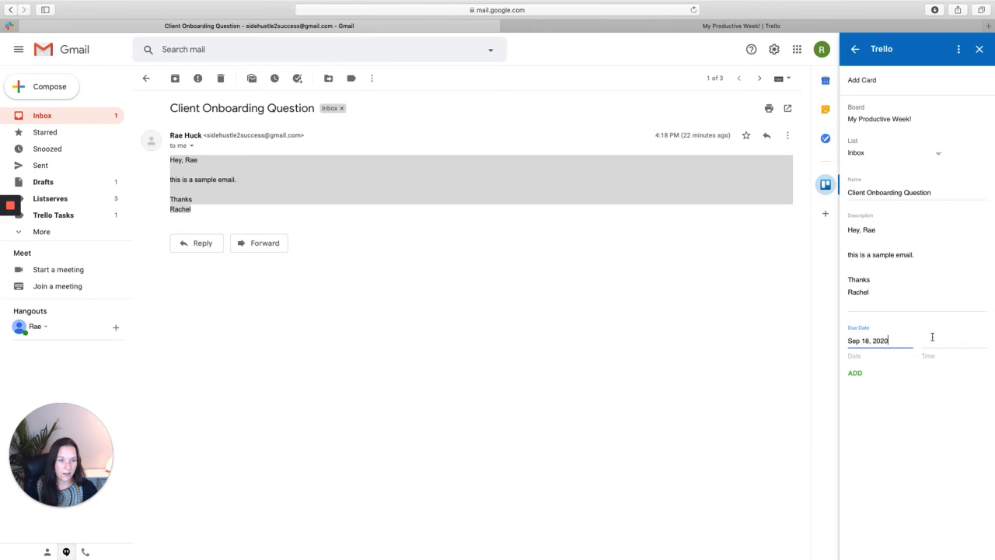
{"action": "left_click", "coordinate": [856, 374]}
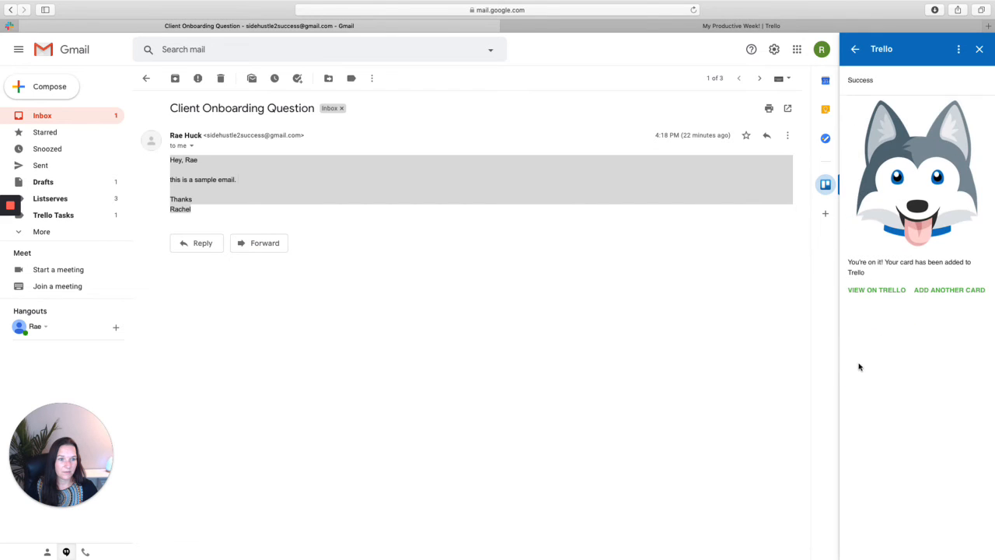
Switch to the Trello board and check the Client Onboarding Question card in the Inbox list
{"action": "left_click", "coordinate": [732, 28]}
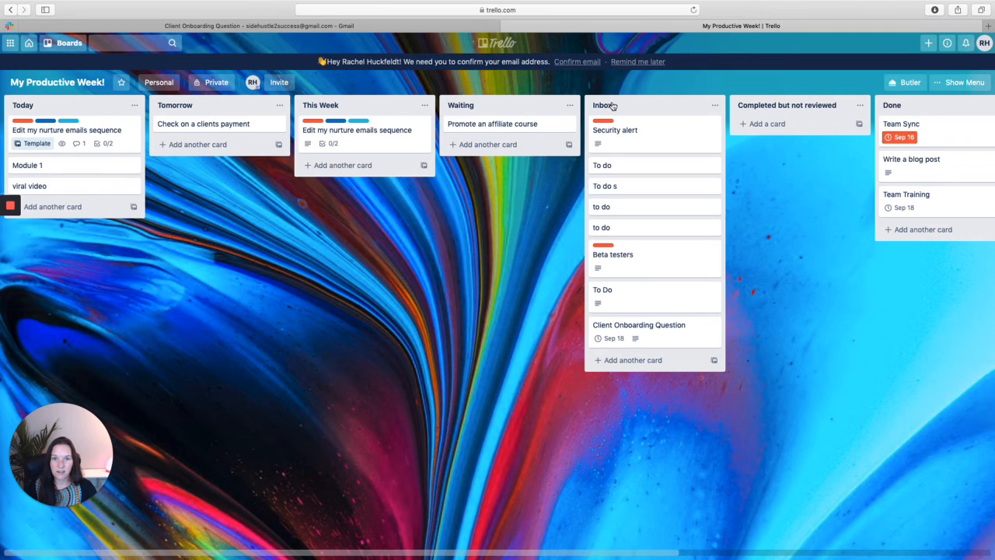
{"action": "left_click_drag", "start_coordinate": [637, 338], "coordinate": [642, 336]}
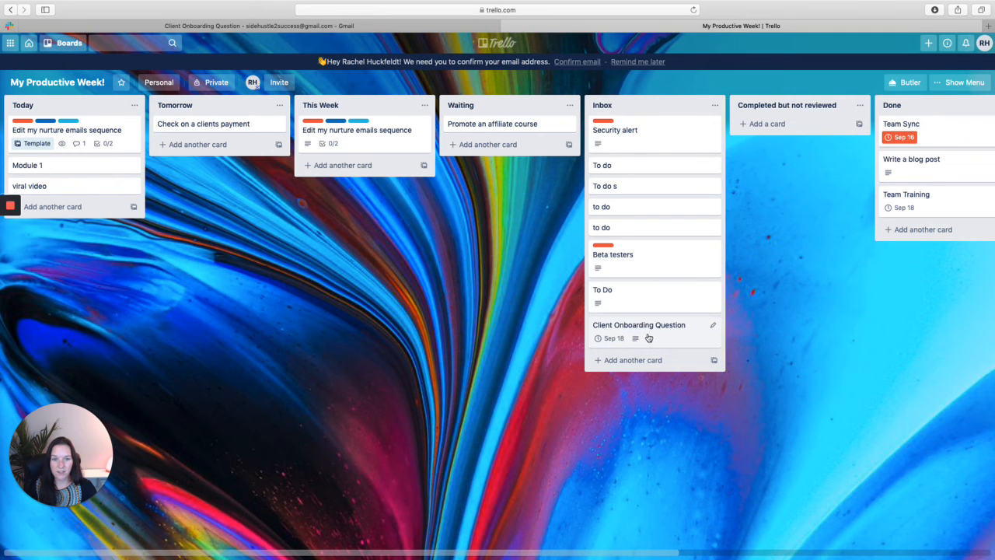
Add the red label to the Client Onboarding Question card in the Inbox list and save the card
{"action": "left_click", "coordinate": [713, 325]}
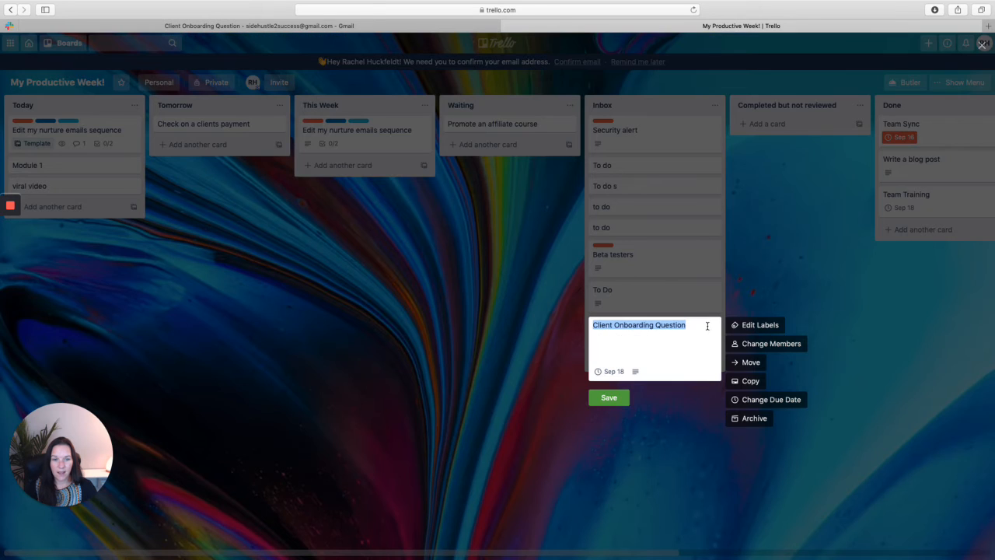
{"action": "left_click", "coordinate": [756, 325]}
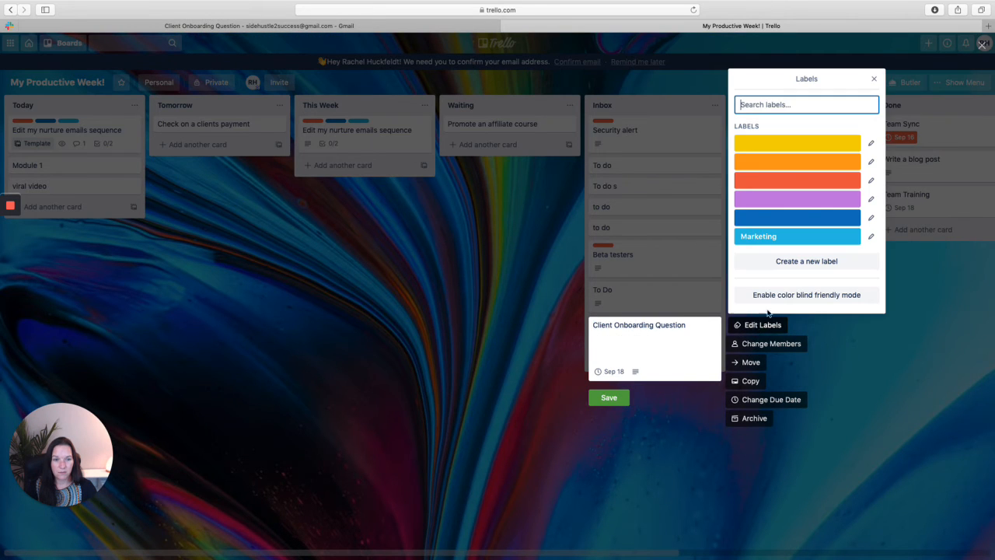
{"action": "left_click", "coordinate": [787, 175]}
{"action": "left_click", "coordinate": [874, 78]}
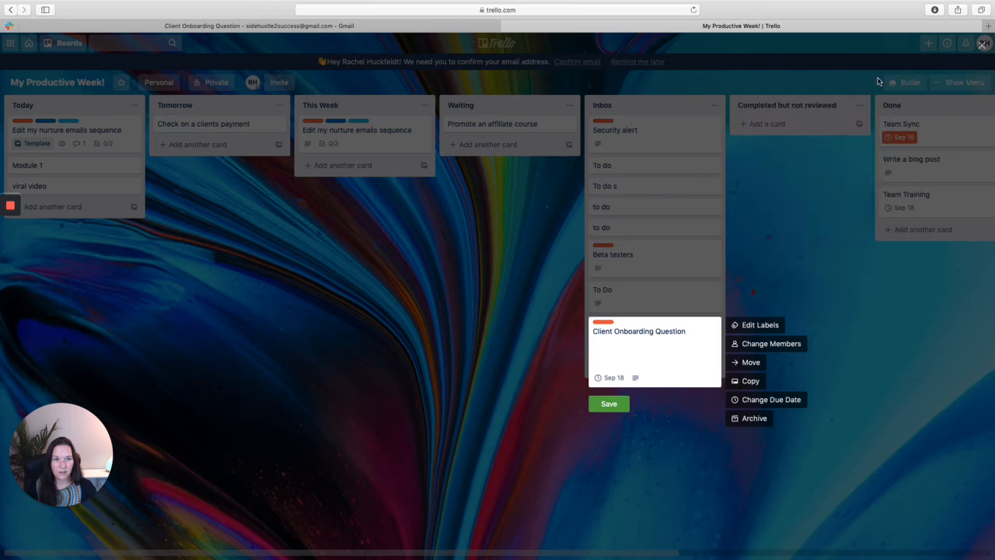
{"action": "left_click", "coordinate": [613, 406]}
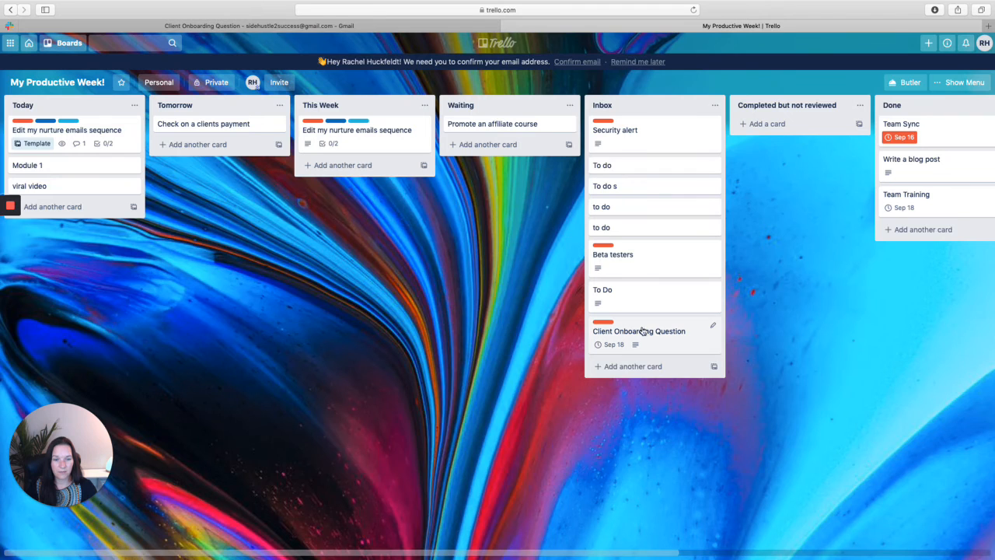
Switch to Gmail, close the Trello add-on and return to the inbox message list
{"action": "left_click", "coordinate": [424, 28]}
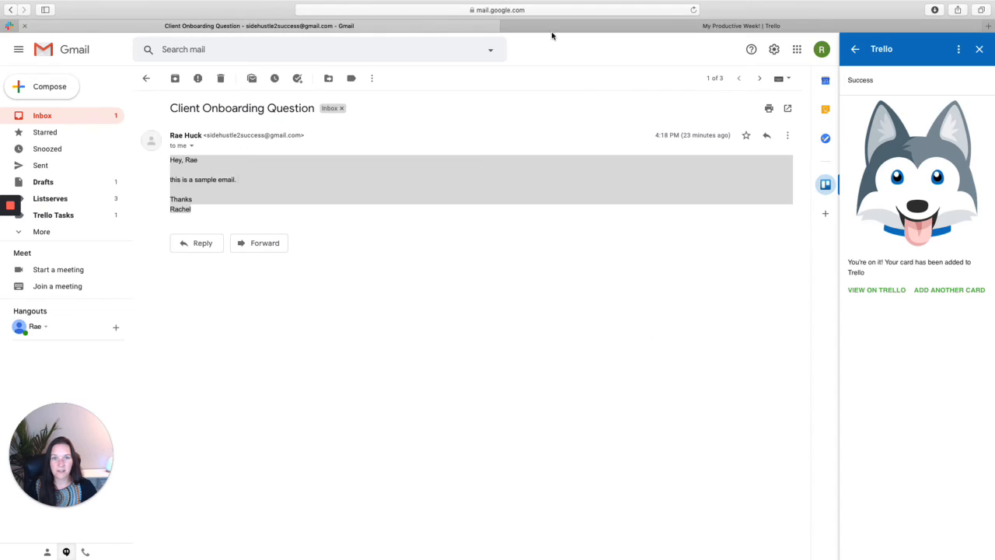
{"action": "left_click", "coordinate": [979, 49]}
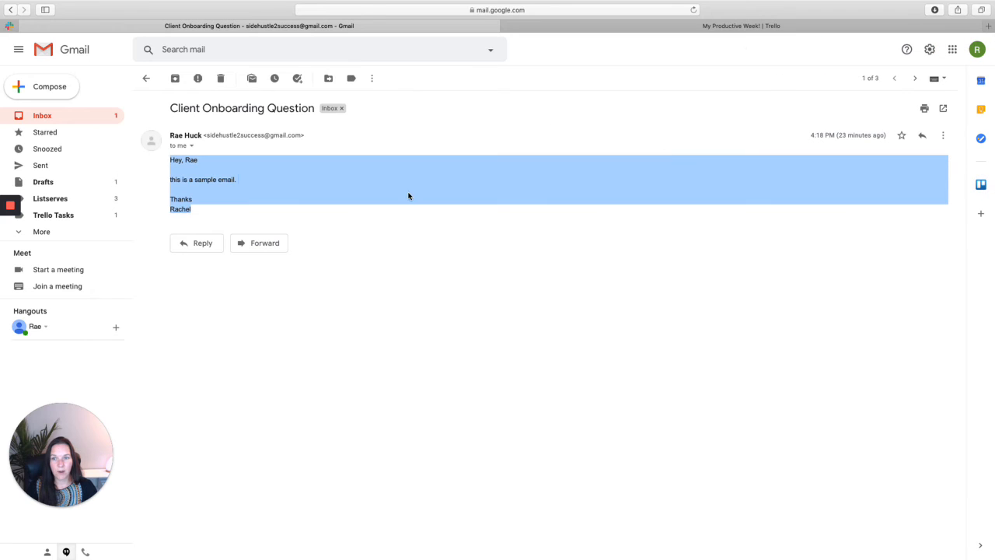
{"action": "left_click", "coordinate": [81, 121]}
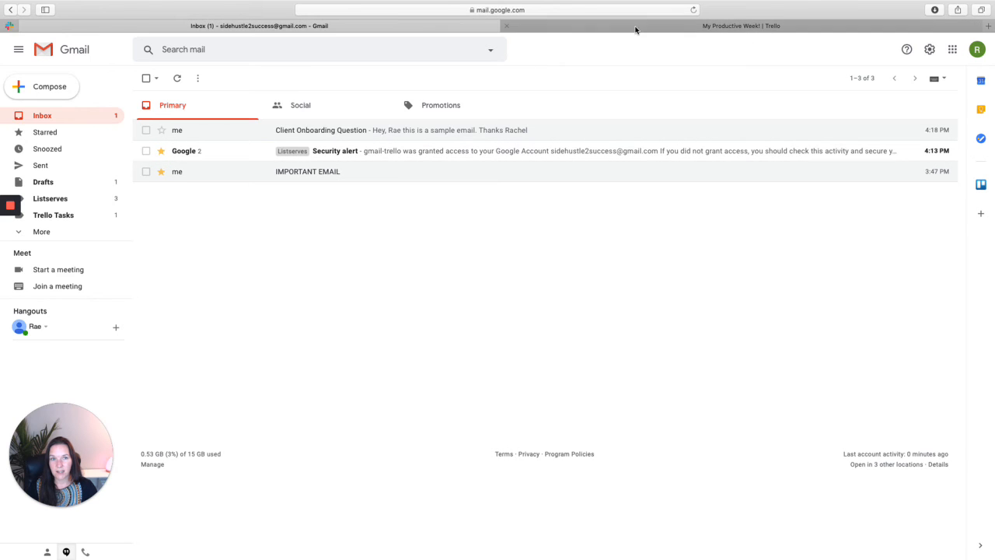
Compare the Inbox list on the Trello board with the messages in the Gmail inbox
{"action": "left_click", "coordinate": [548, 33]}
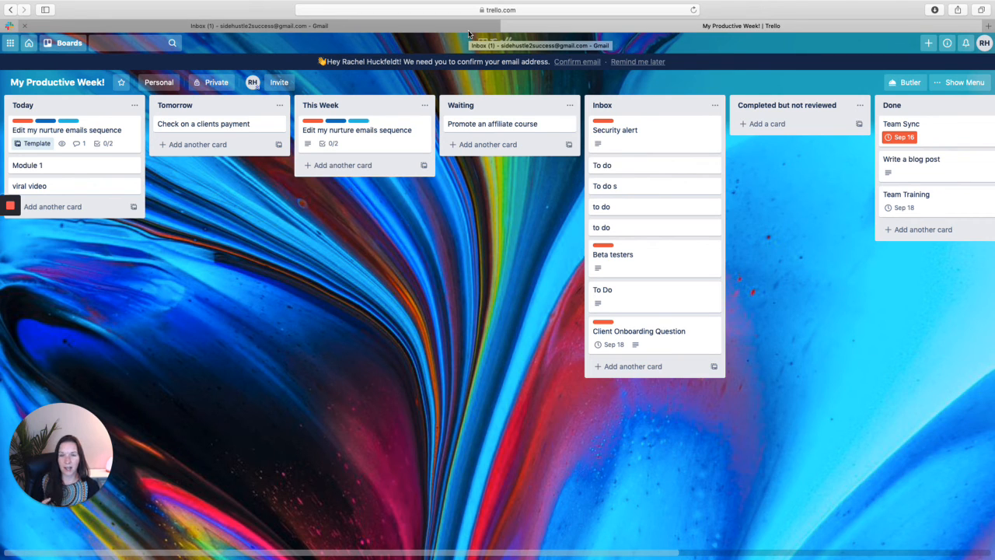
{"action": "left_click", "coordinate": [468, 30]}
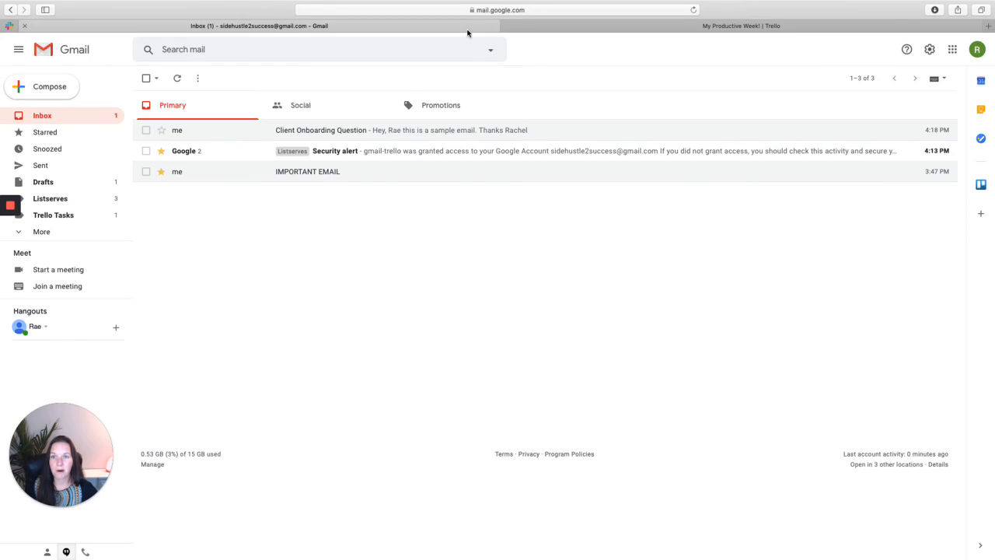
{"action": "left_click", "coordinate": [689, 26]}
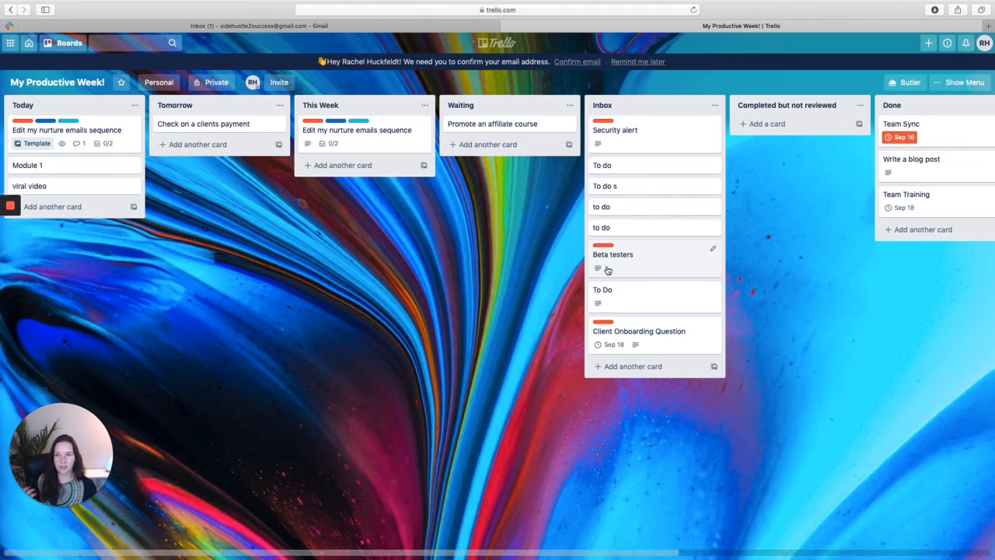
{"action": "left_click", "coordinate": [450, 29]}
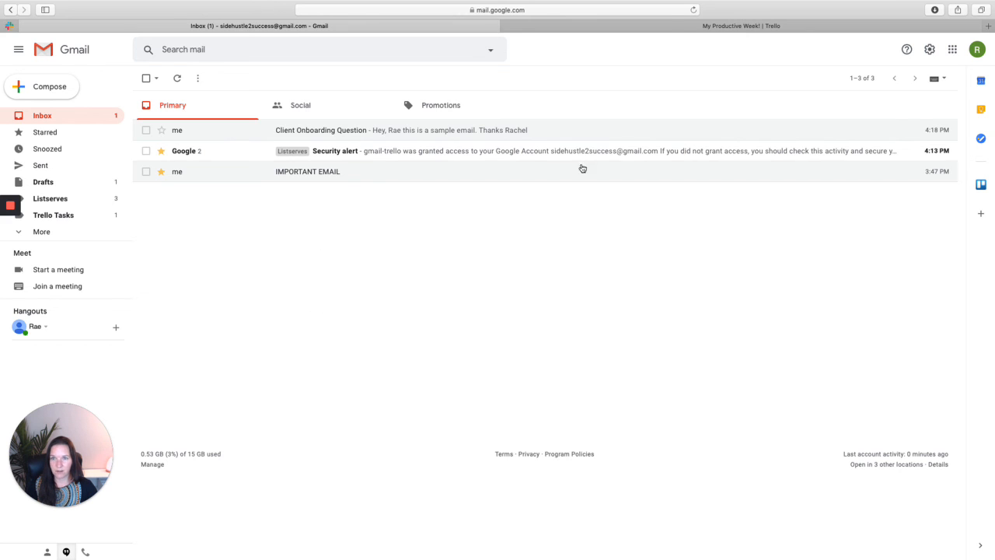
Switch to the Trello board and add a card titled "email" to the Today list
{"action": "left_click", "coordinate": [666, 28]}
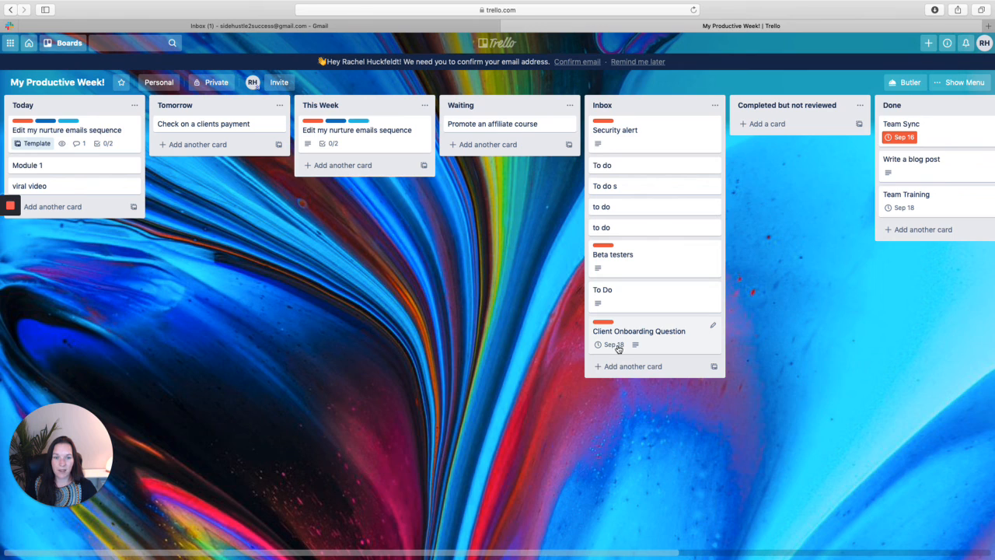
{"action": "left_click", "coordinate": [51, 207]}
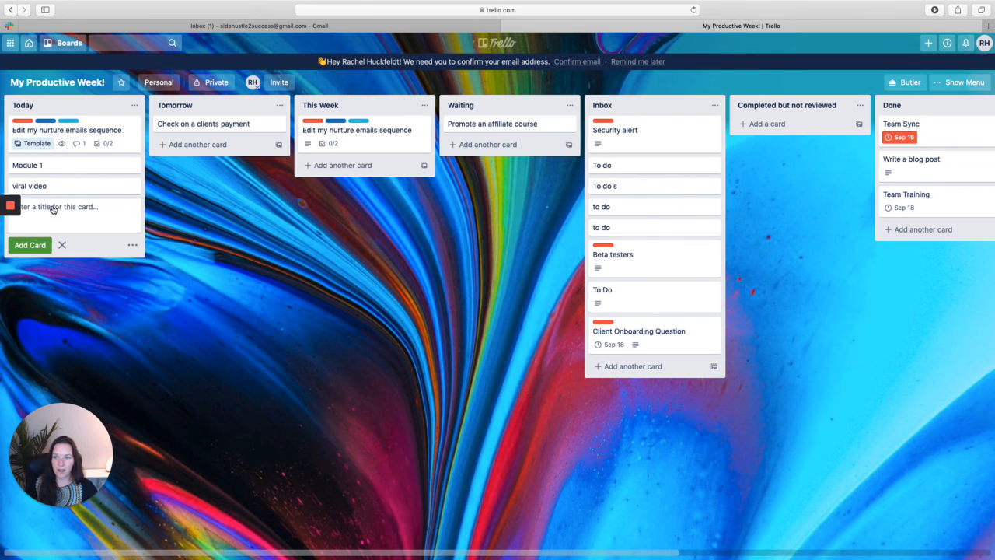
{"action": "type", "text": "Mai"}
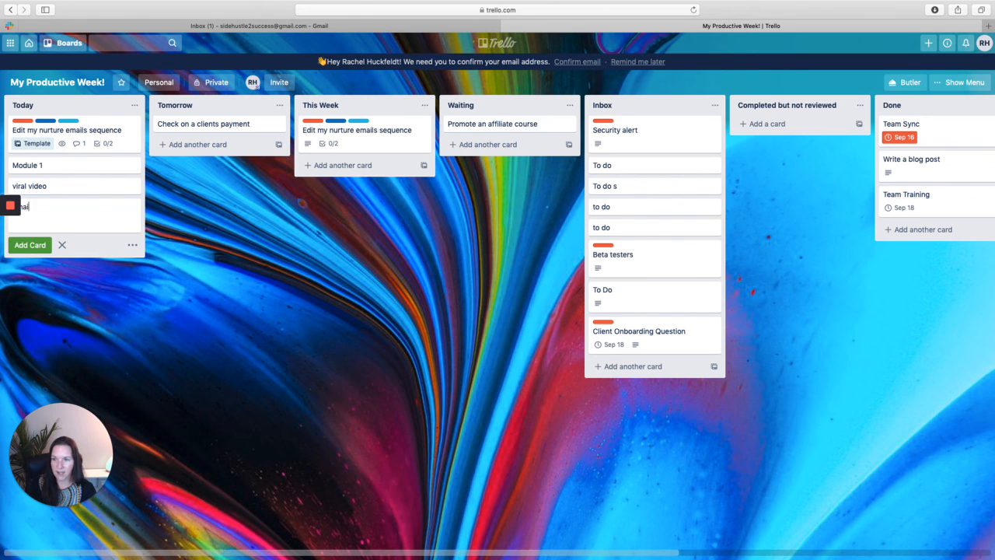
{"action": "left_click", "coordinate": [29, 245]}
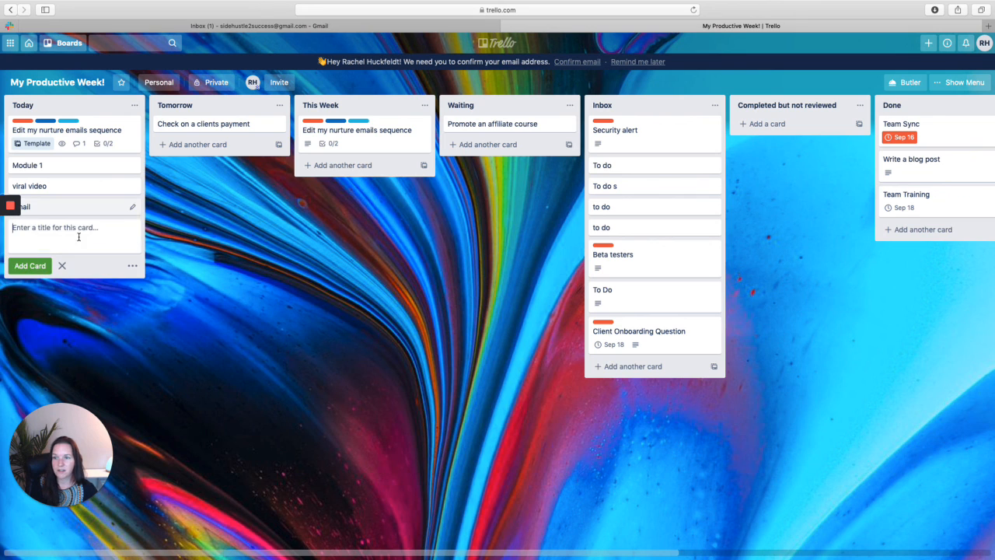
{"action": "key", "text": "Escape"}
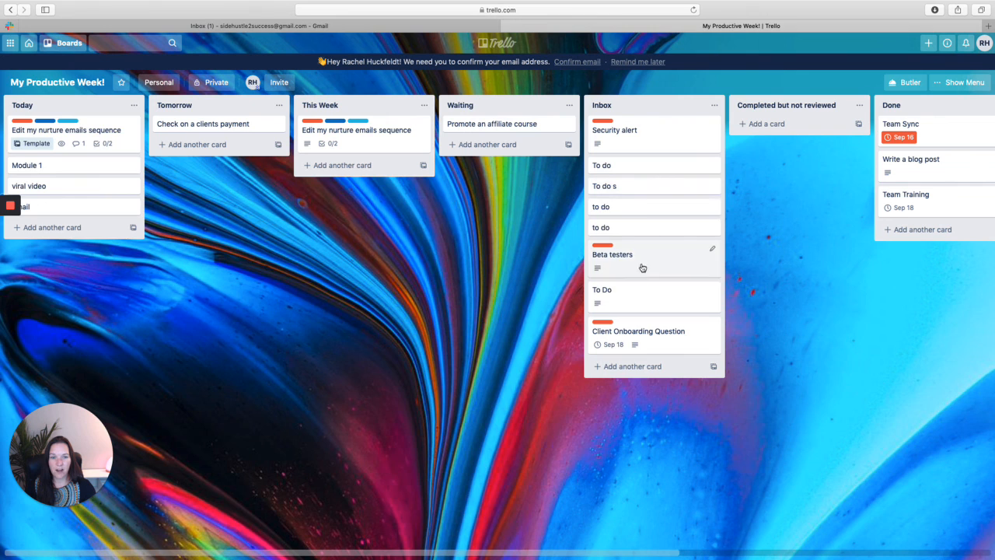
Move the Client Onboarding Question card from the Inbox list to the end of the This Week list
{"action": "left_click_drag", "start_coordinate": [615, 328], "coordinate": [372, 178]}
{"action": "left_click_drag", "start_coordinate": [371, 177], "coordinate": [353, 156]}
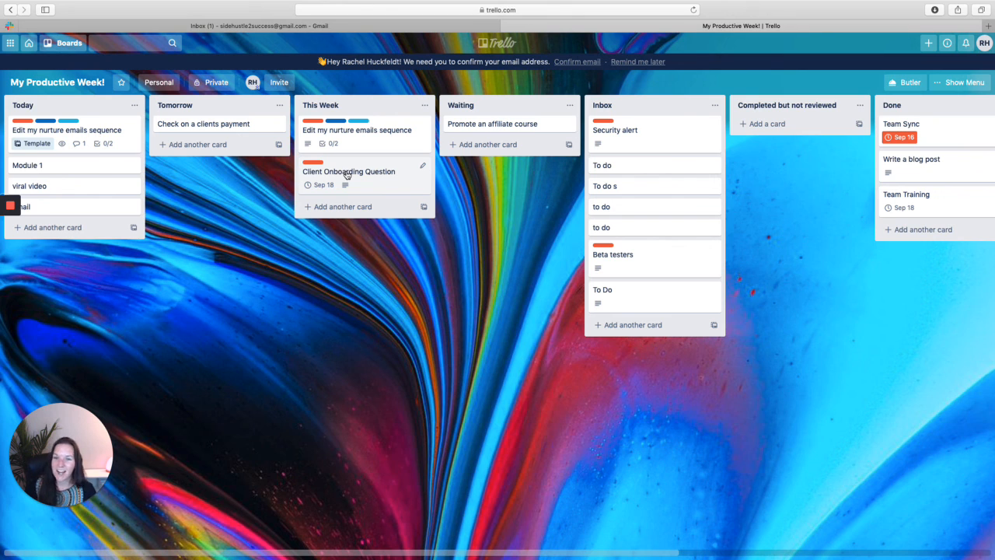
Switch to Gmail and open the Client Onboarding Question email
{"action": "left_click", "coordinate": [360, 25]}
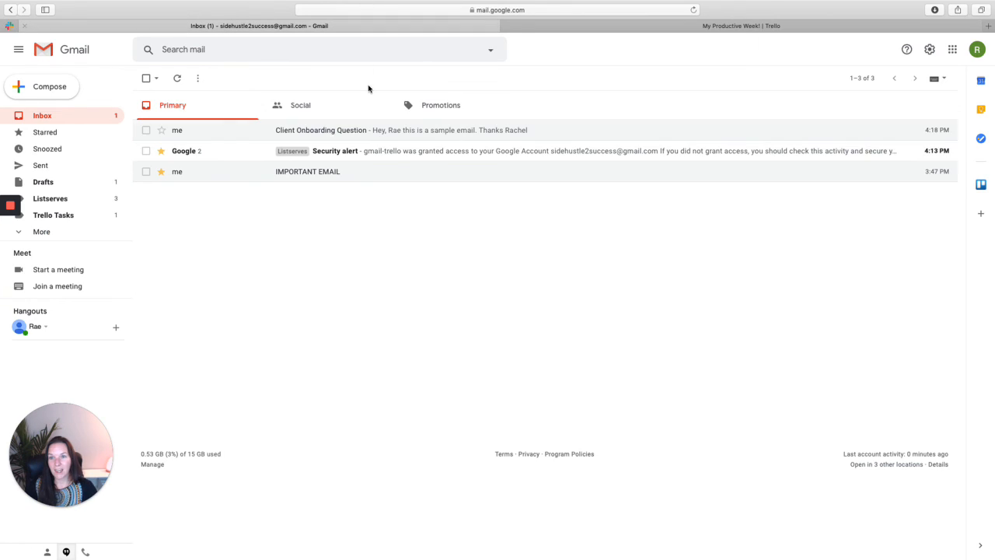
{"action": "left_click", "coordinate": [333, 139]}
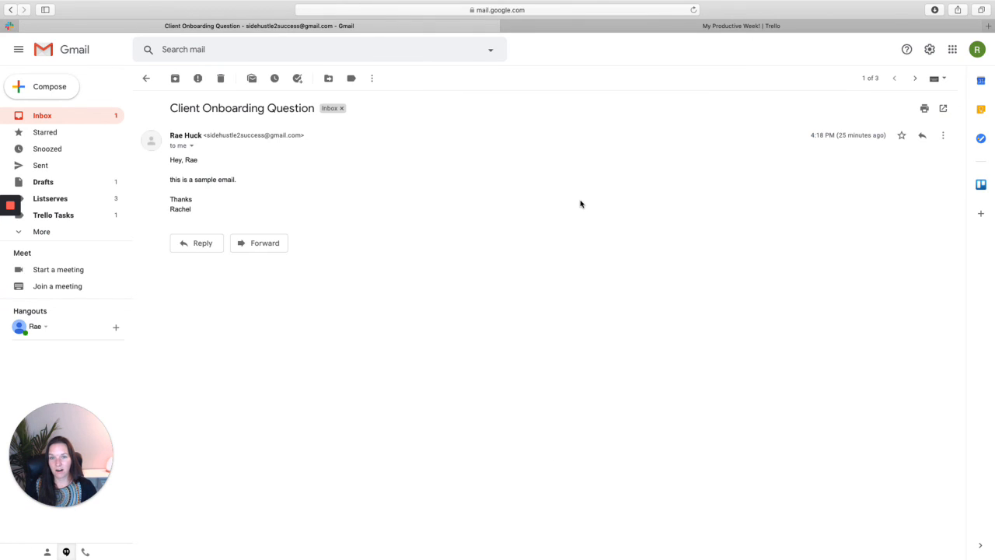